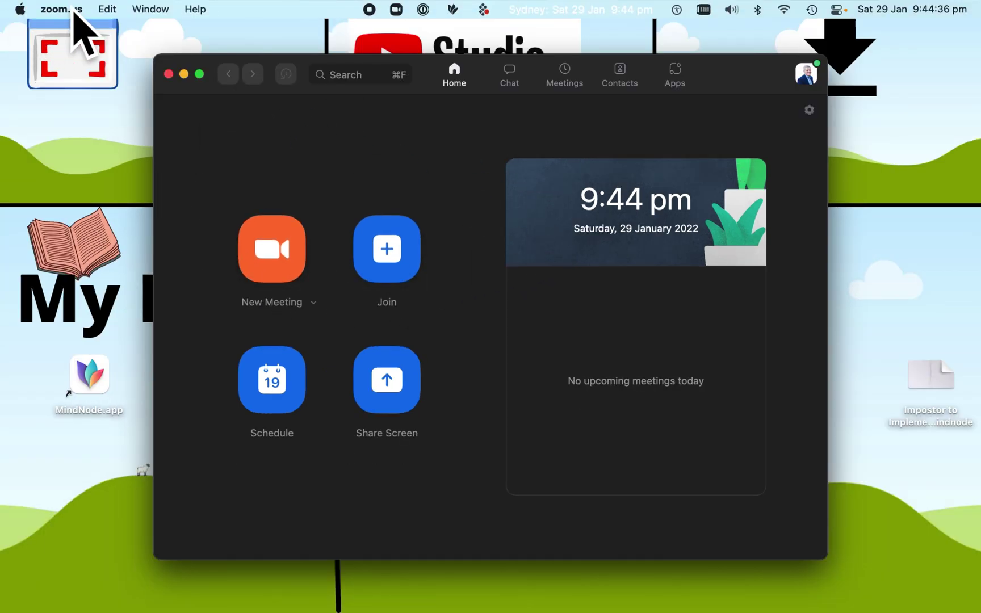
Open Zoom Preferences and launch View More Settings on the Zoom website.
click(61, 10)
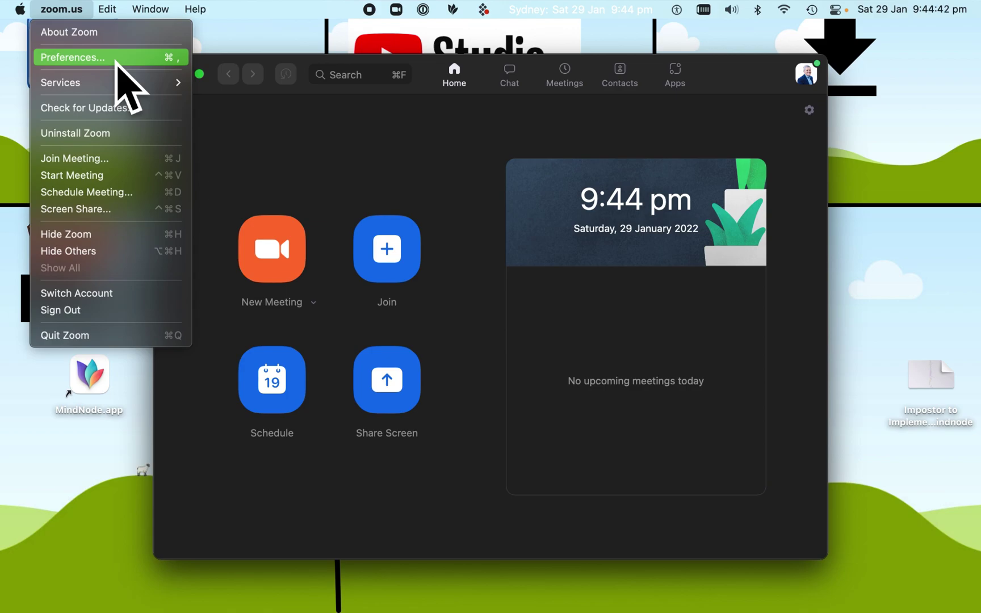
click(116, 61)
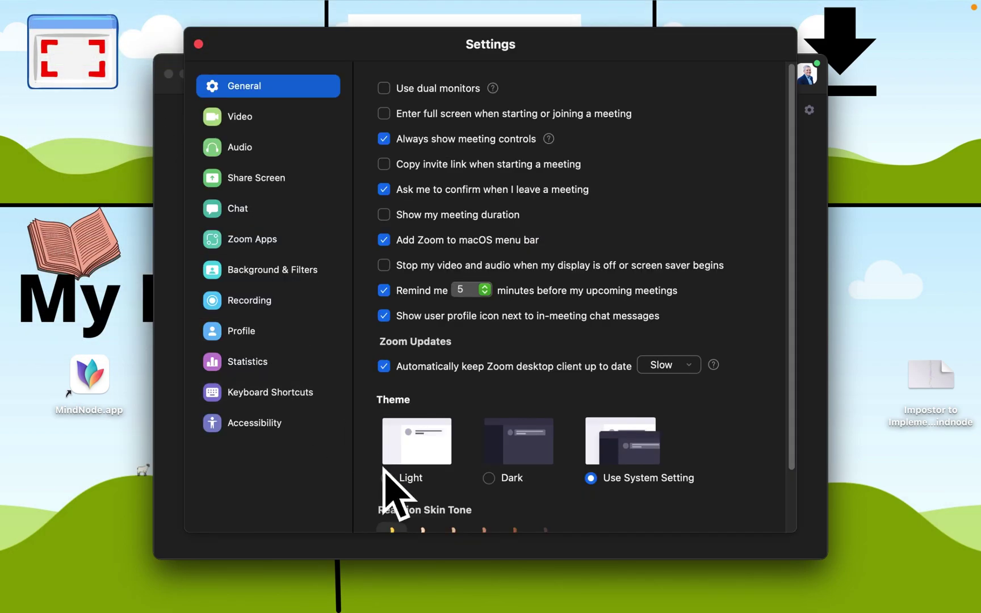
scroll(590, 445, down, 3)
scroll(590, 445, down, 2)
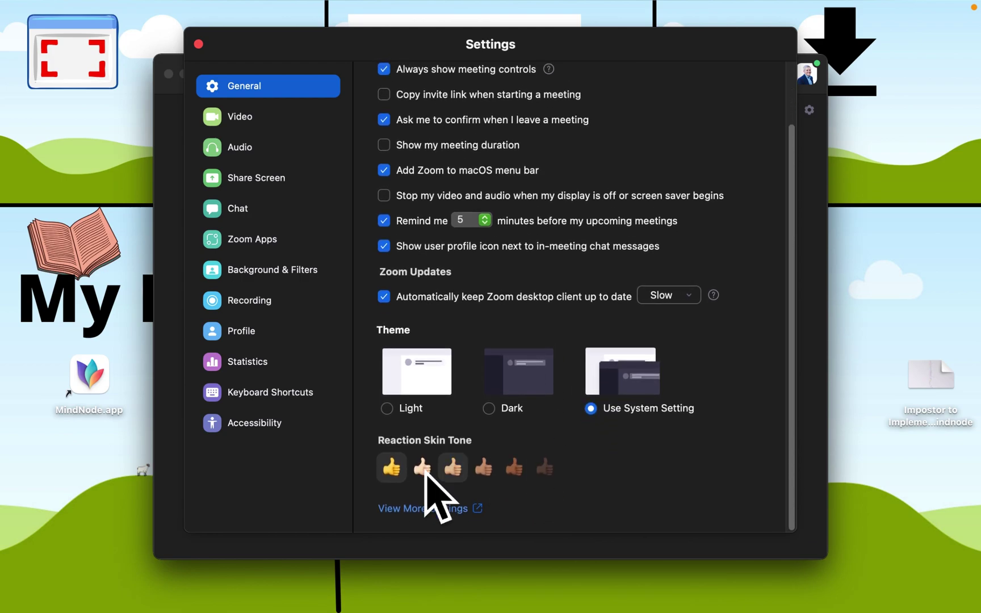
click(432, 510)
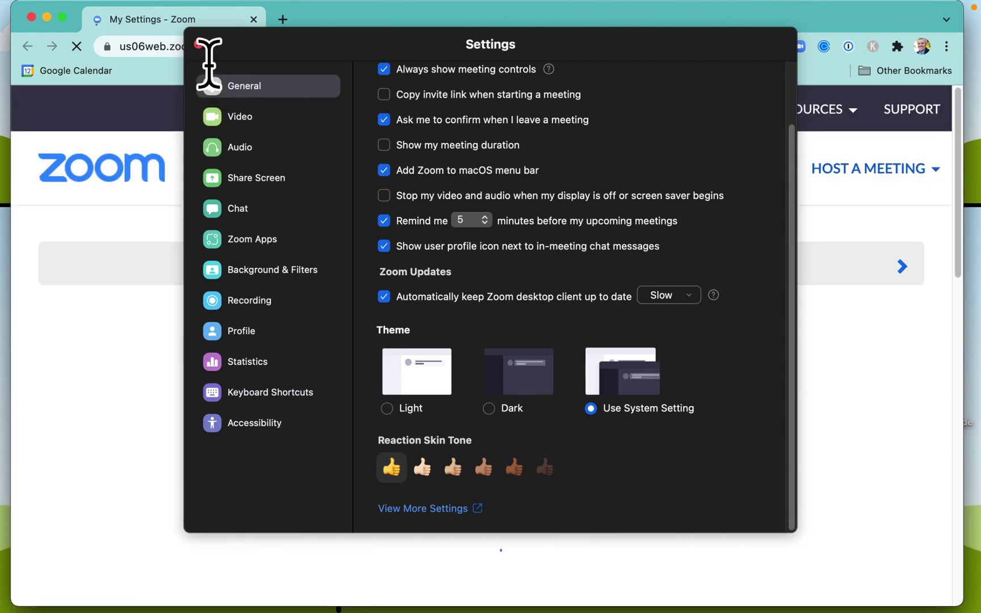
Close the desktop Settings window to reveal the web portal's chat options.
click(201, 44)
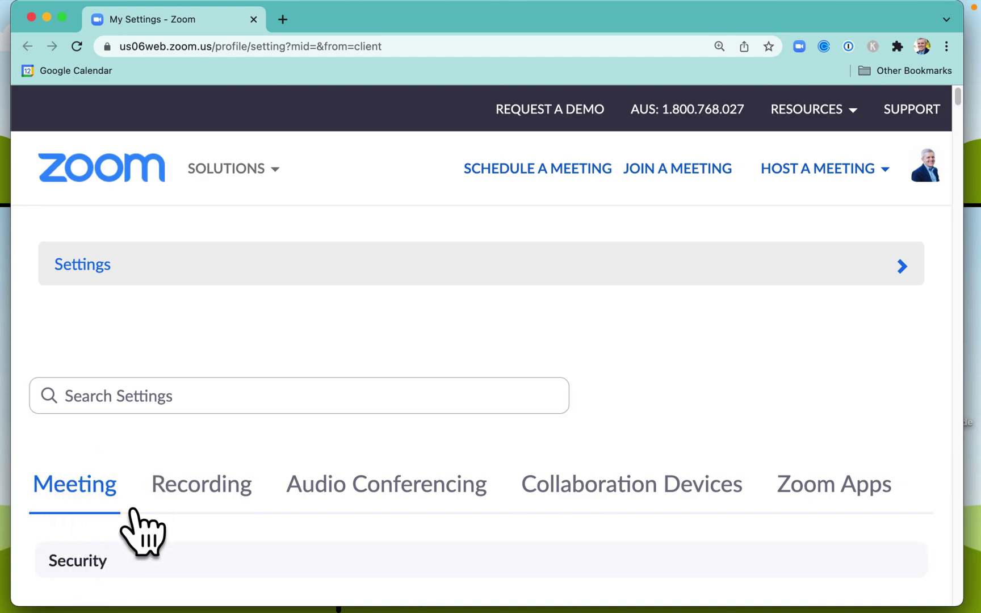
scroll(115, 505, down, 4)
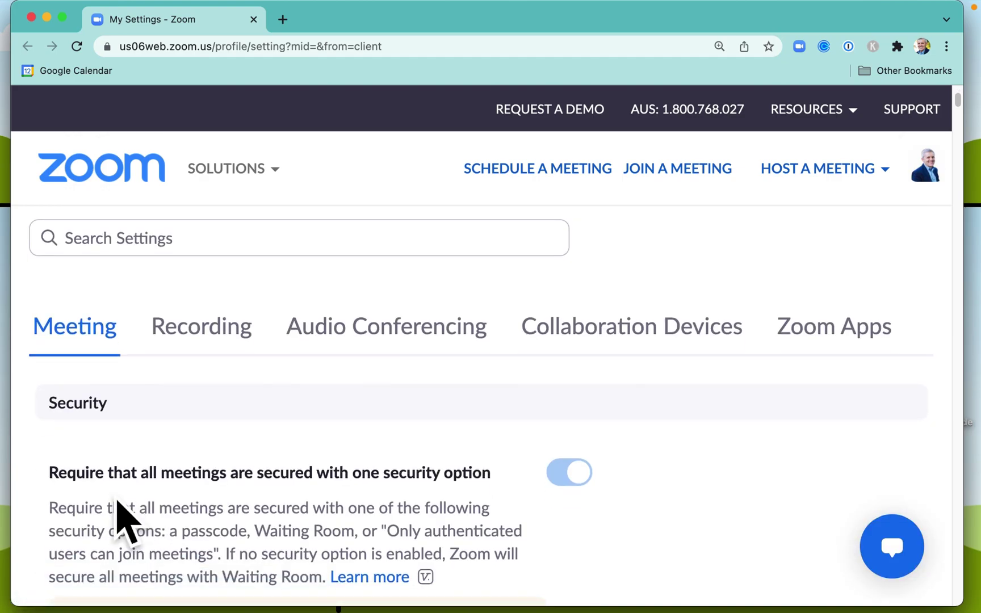
scroll(337, 341, up, 4)
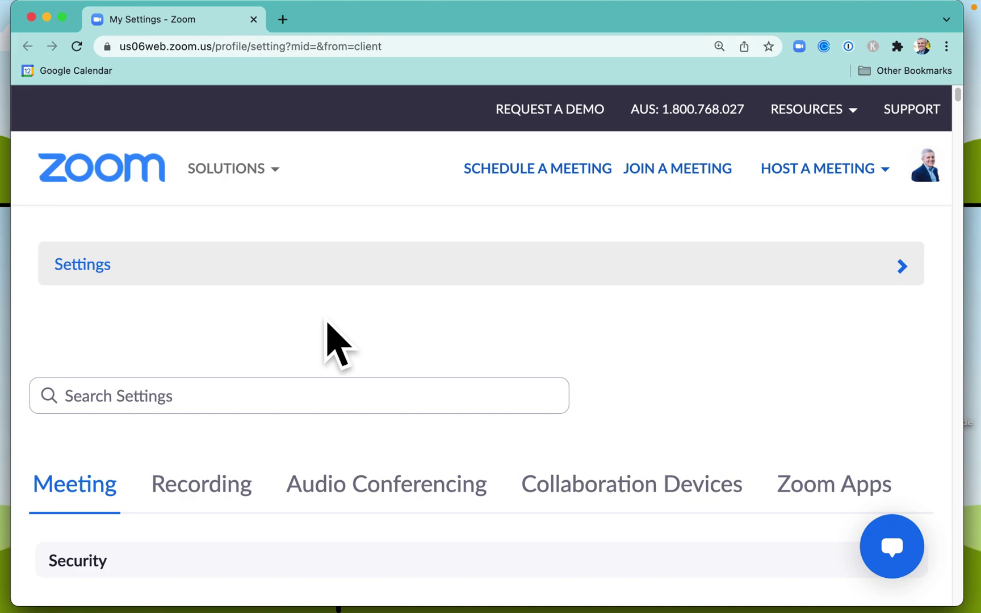
scroll(337, 341, down, 4)
scroll(337, 341, down, 5)
scroll(337, 341, down, 5)
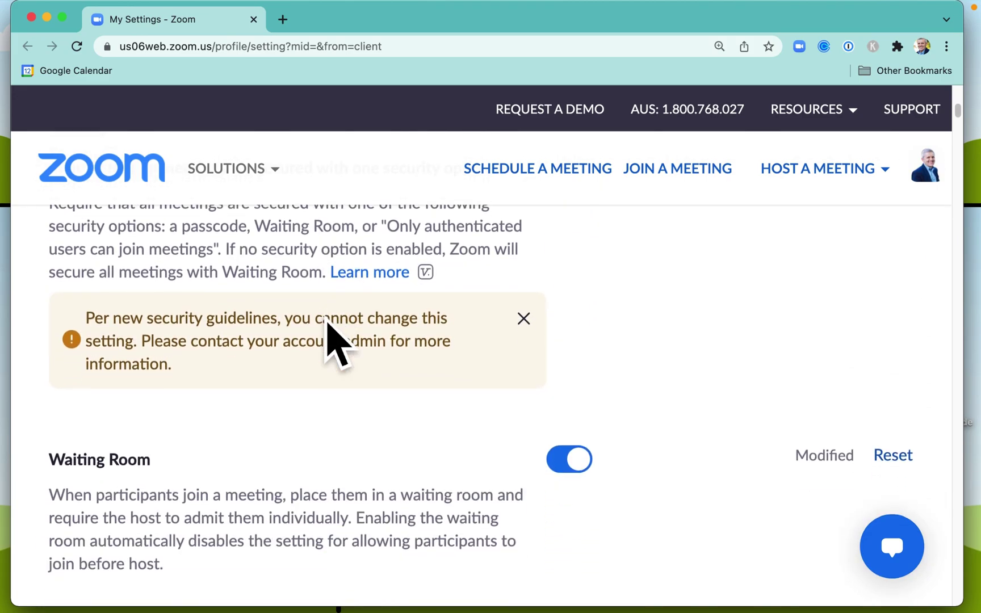
scroll(337, 341, down, 5)
scroll(328, 323, down, 5)
scroll(327, 323, down, 5)
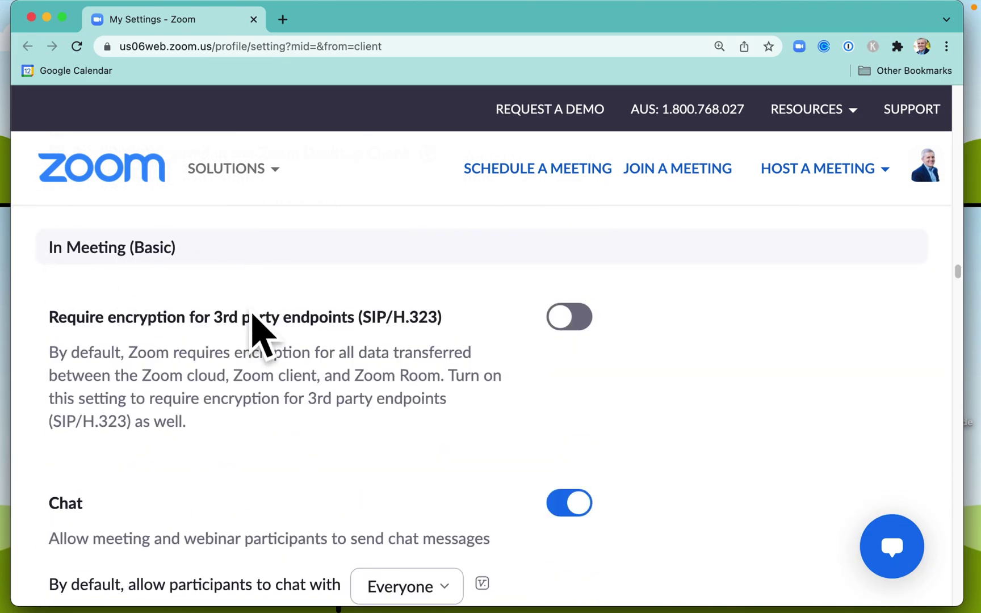
scroll(274, 540, down, 3)
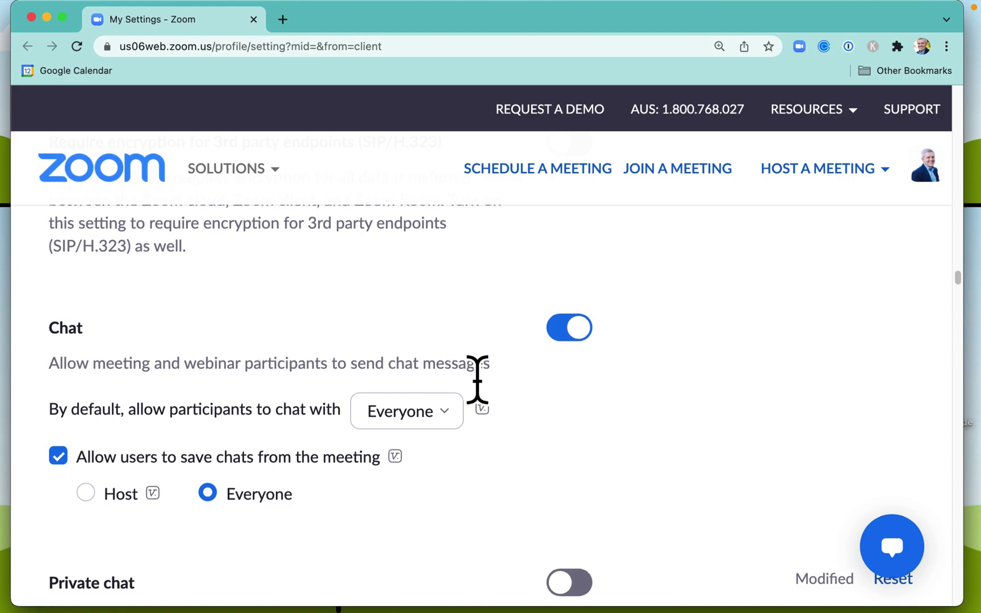
scroll(477, 382, down, 3)
scroll(477, 382, down, 2)
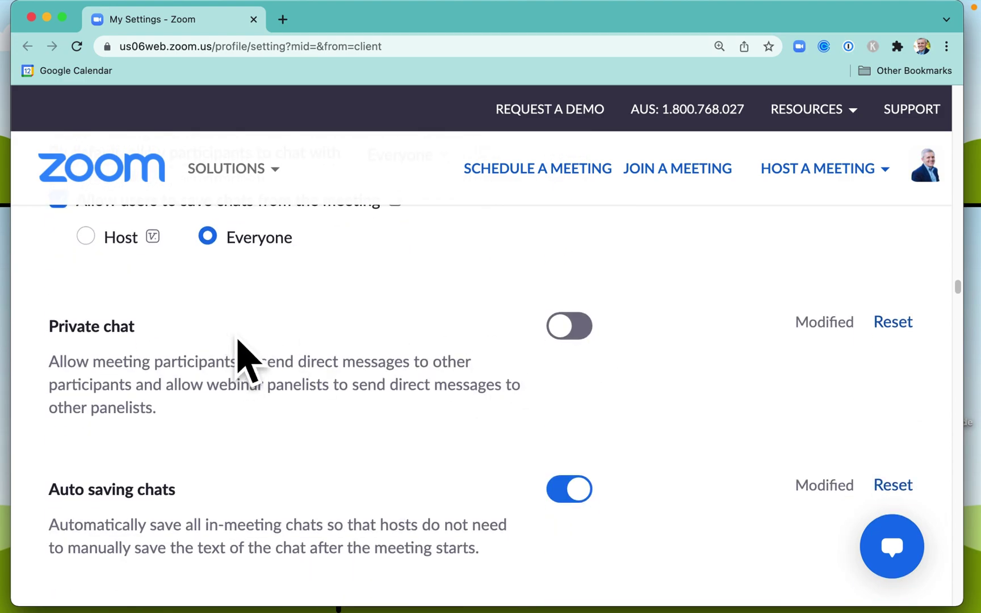
Switch on the Private chat toggle and confirm with Enable.
click(570, 326)
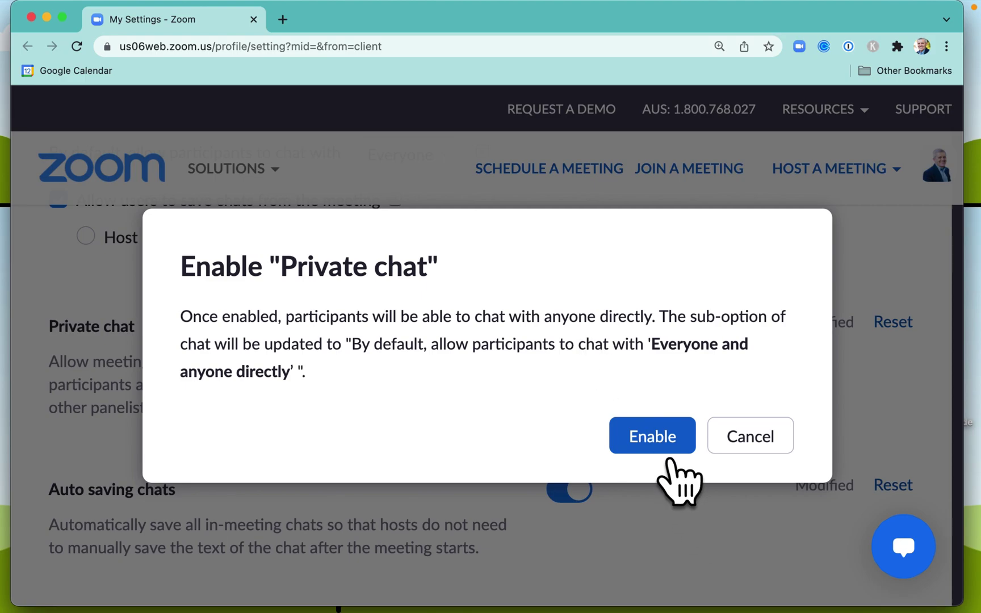
click(652, 435)
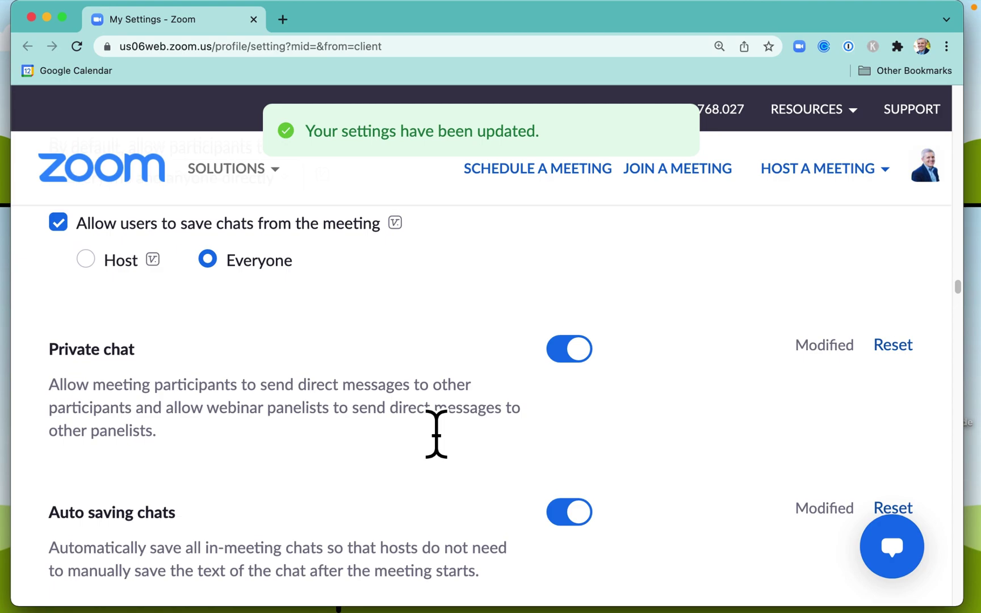
scroll(437, 434, down, 3)
scroll(436, 434, down, 3)
scroll(448, 445, down, 2)
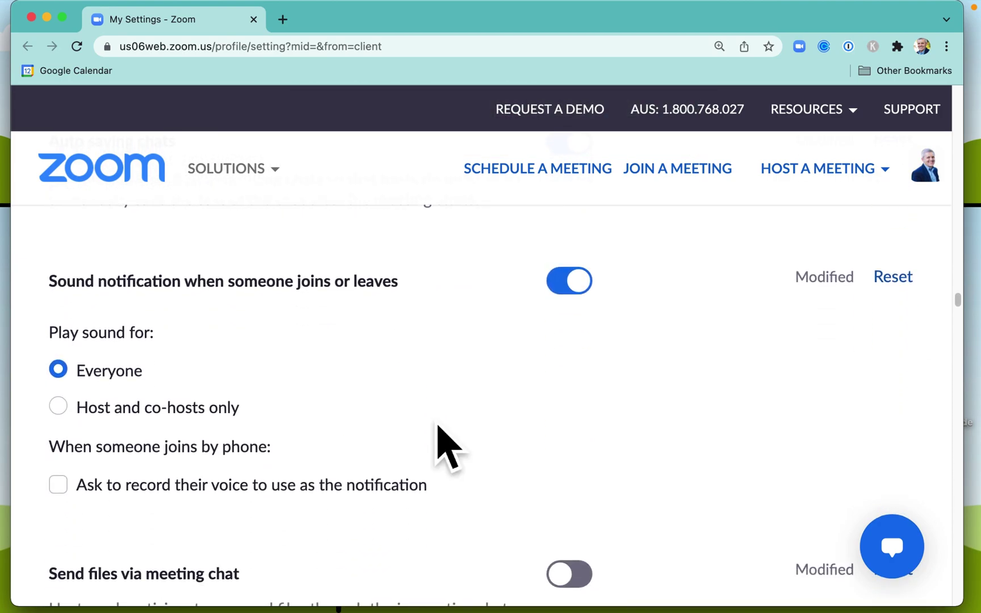
scroll(448, 445, down, 3)
scroll(441, 437, down, 2)
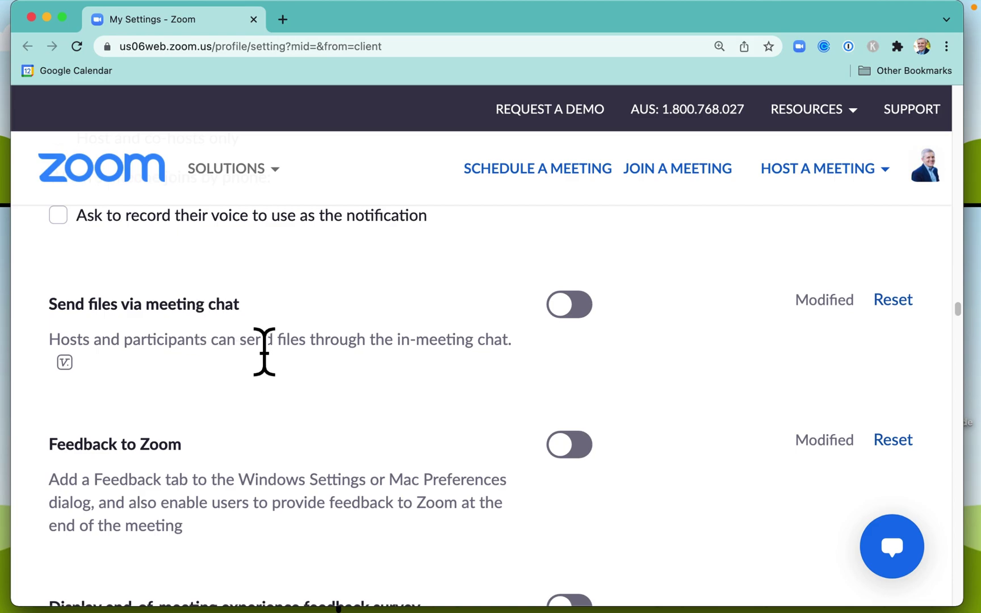
scroll(264, 351, down, 1)
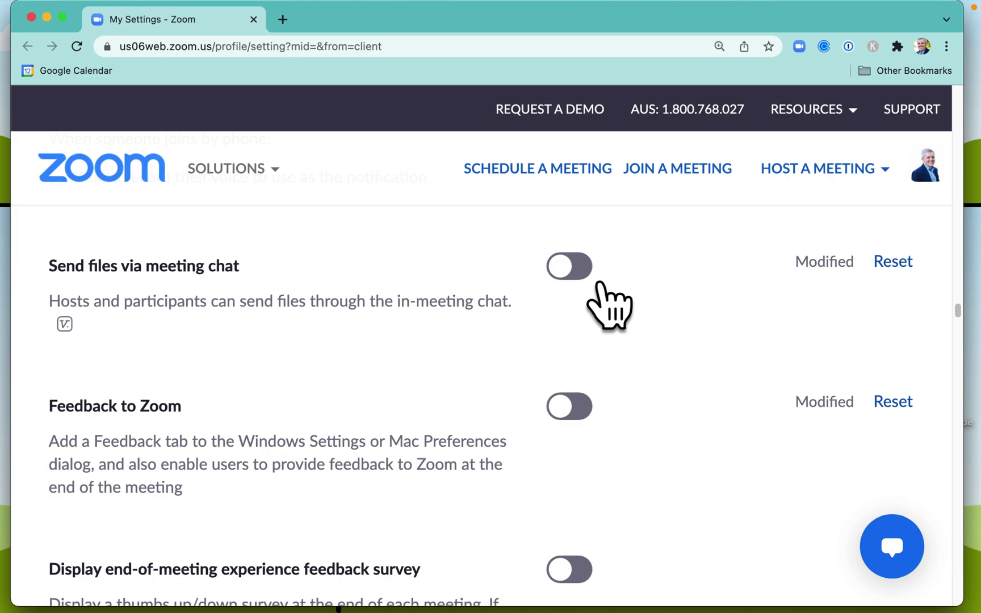
Turn on Send files via meeting chat and tick Allow only specified file types, leaving the list cleared.
click(582, 269)
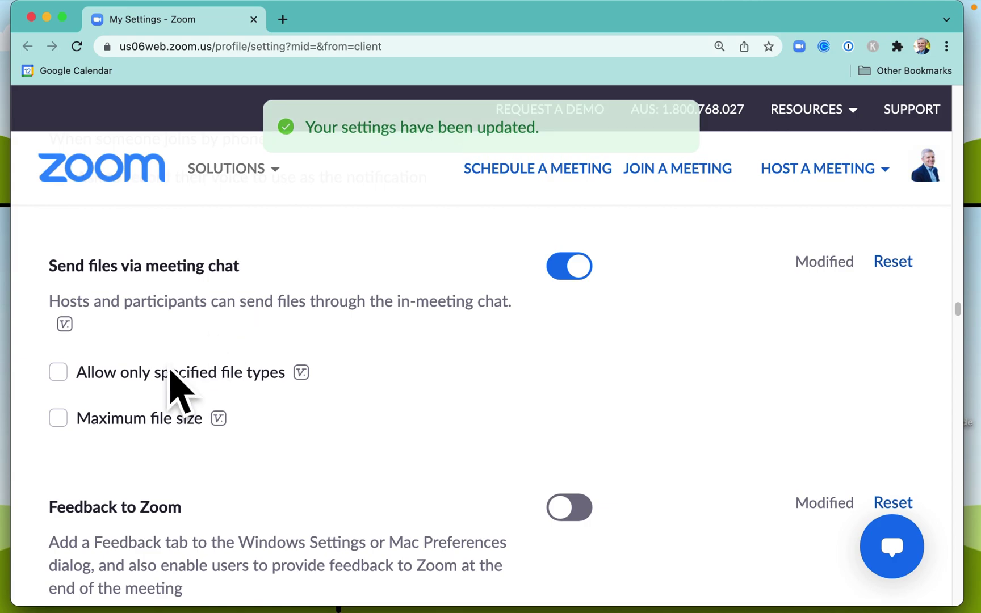
click(90, 383)
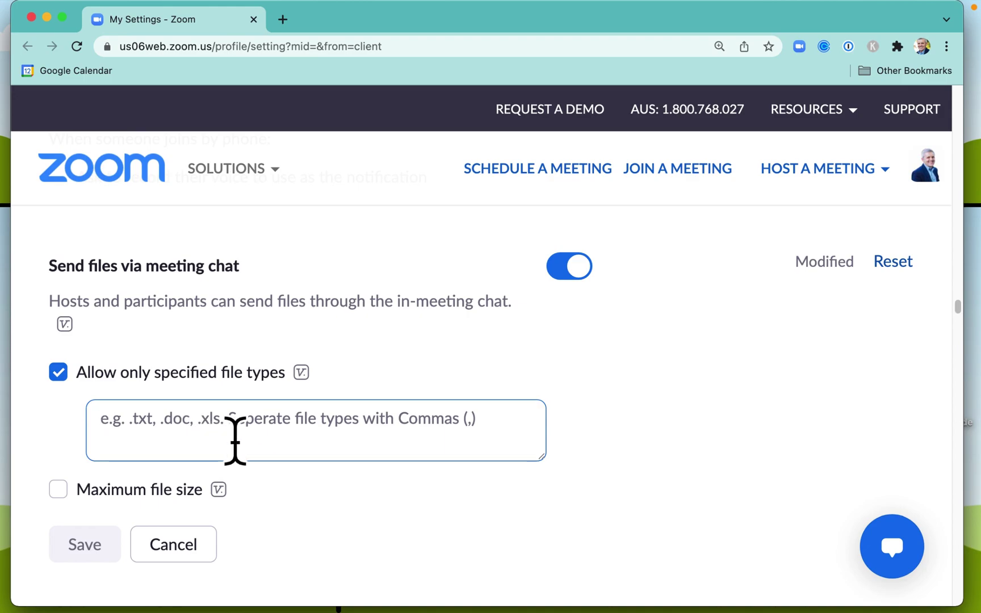
text(.doc,.x)
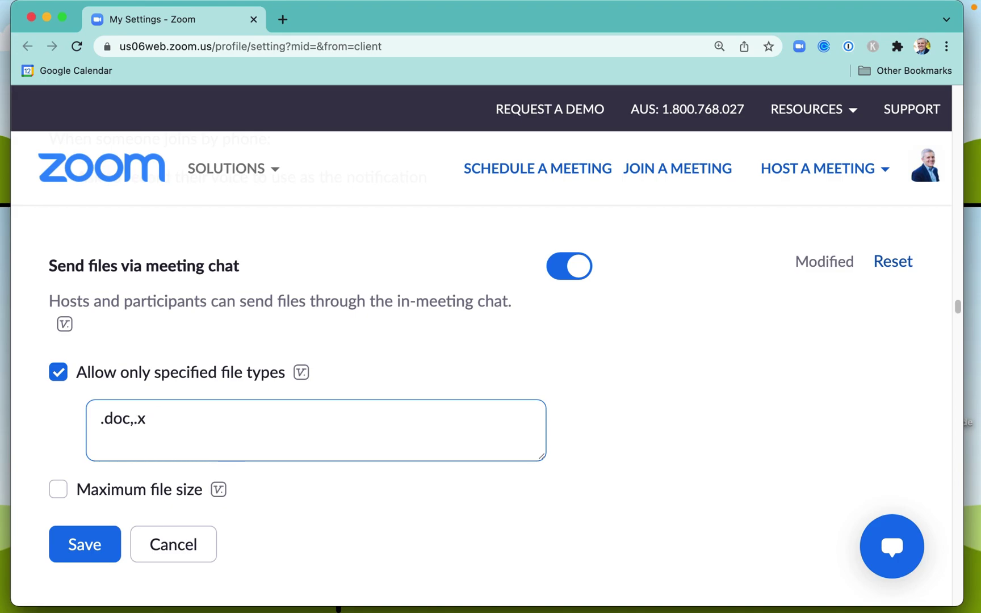
key(BackSpace)
key(BackSpace)
key(BackSpace)
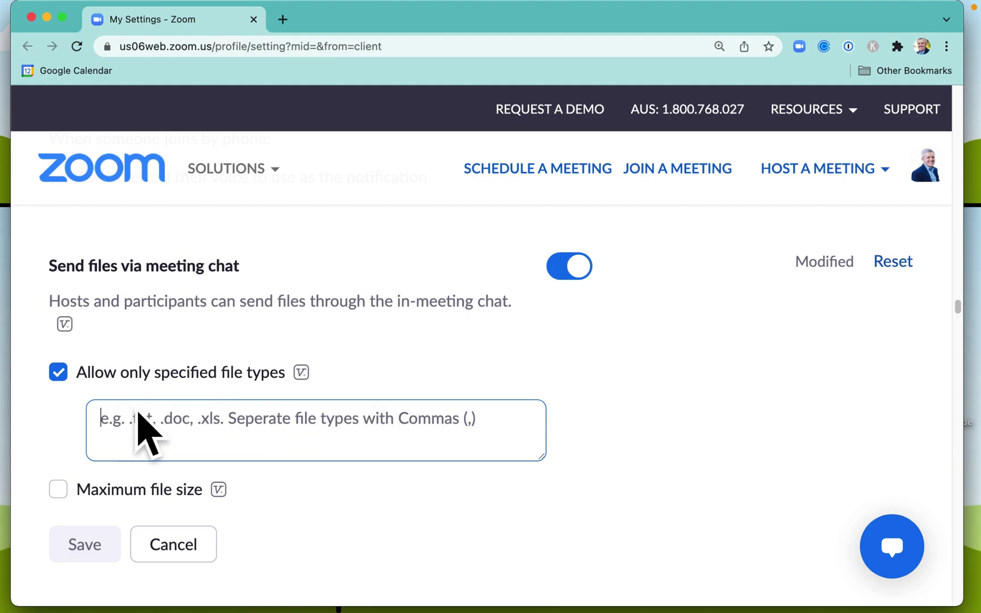
Set a 2048 MB maximum file size, untick the file-type restriction, and save.
click(84, 490)
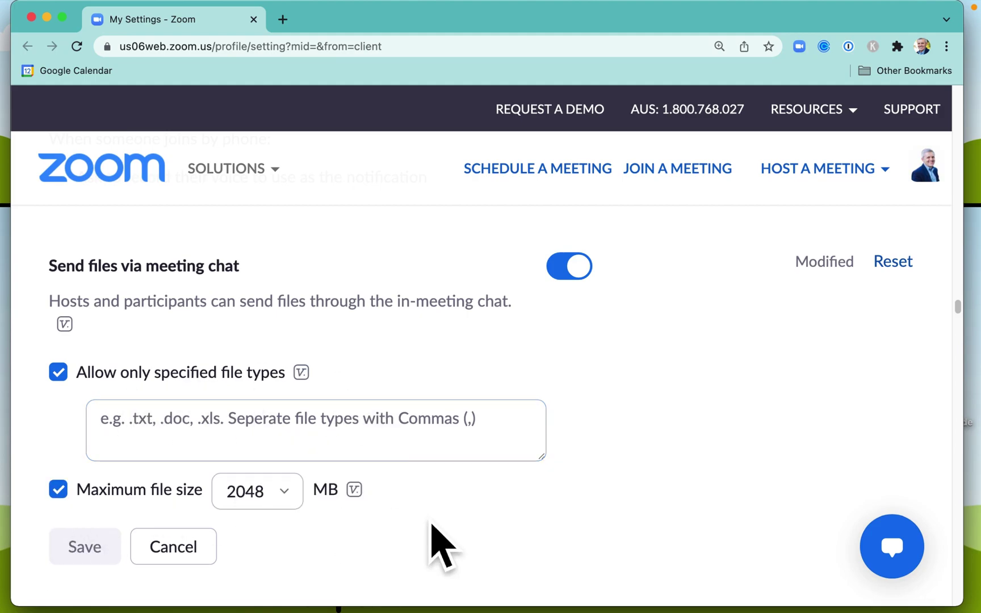
scroll(430, 544, down, 2)
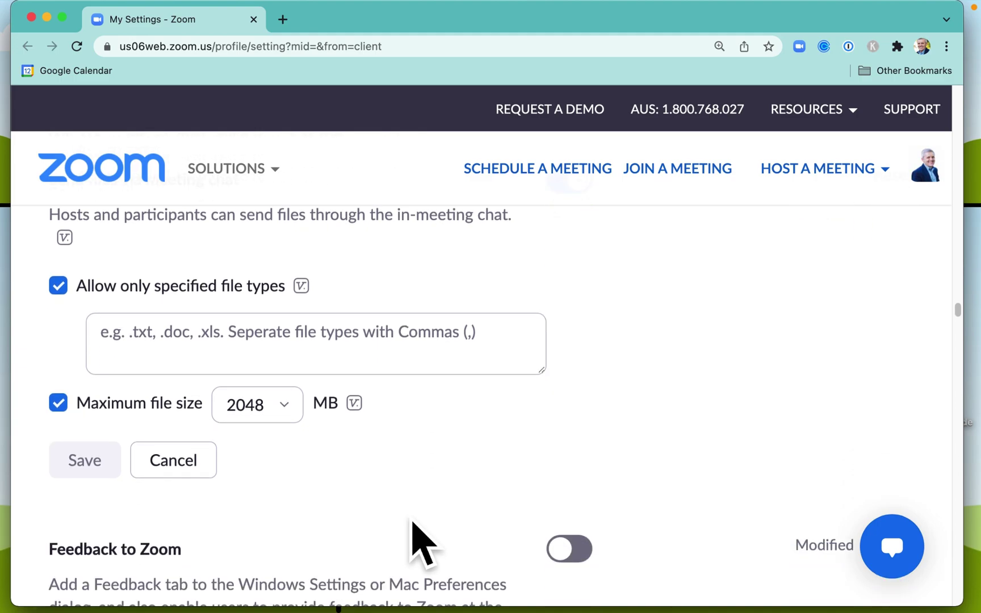
click(91, 290)
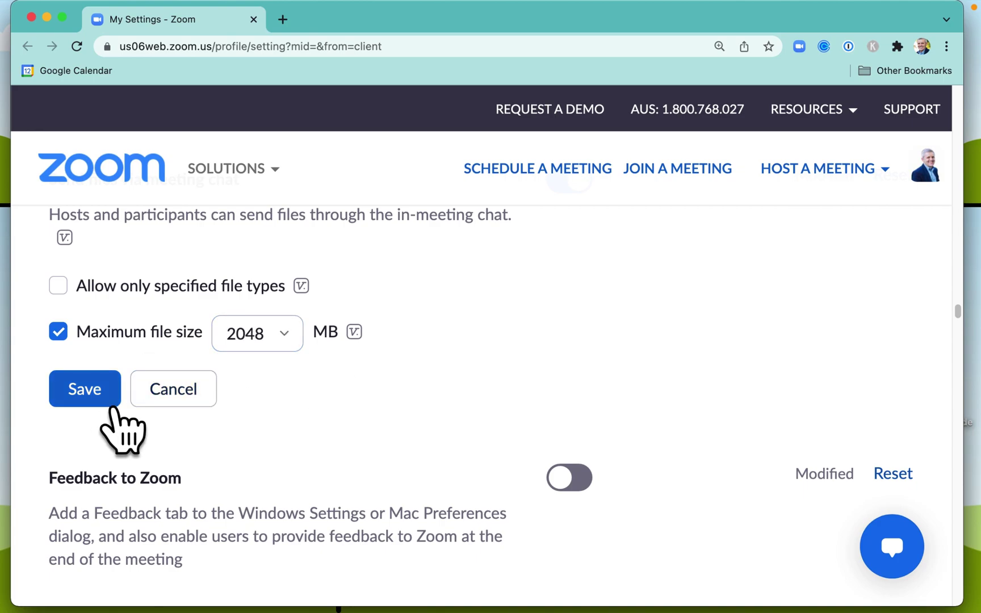
click(85, 389)
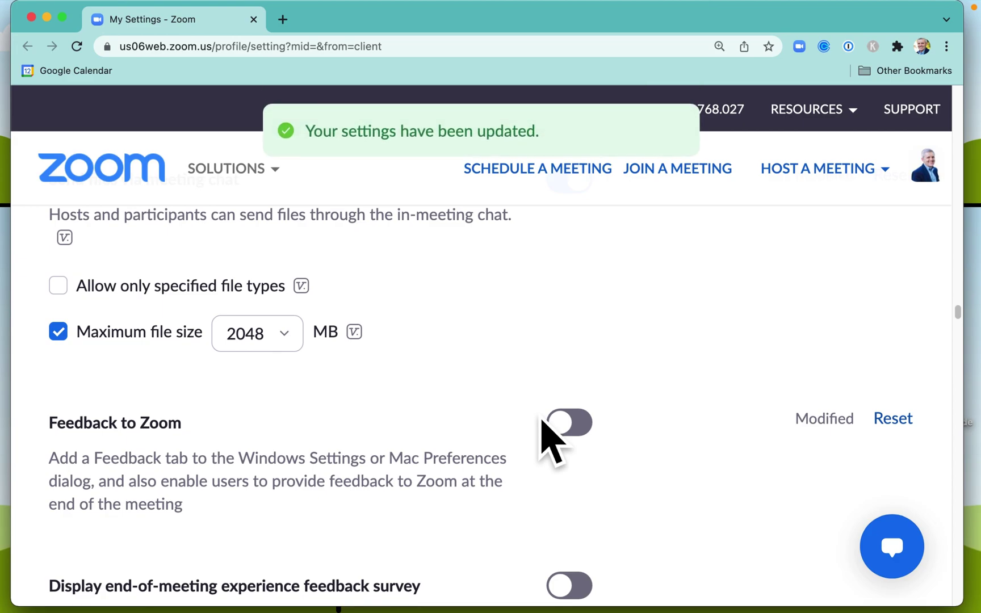
scroll(552, 437, up, 1)
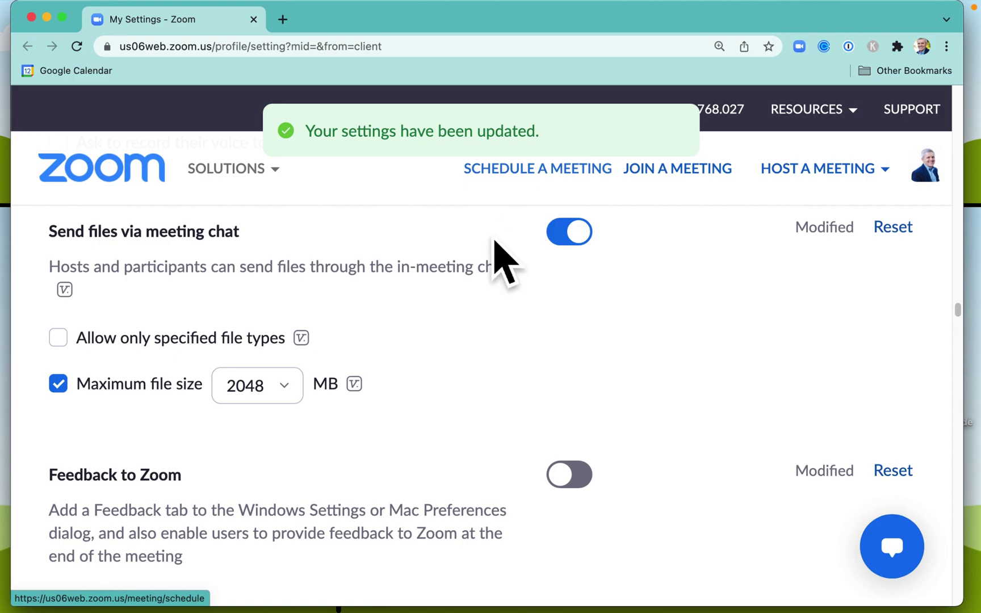
scroll(471, 375, up, 1)
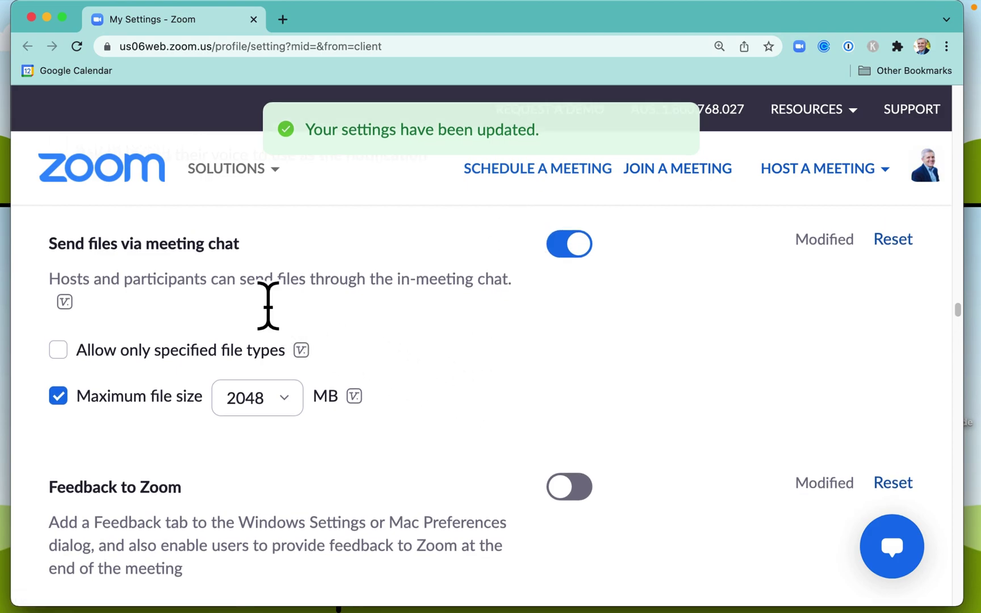